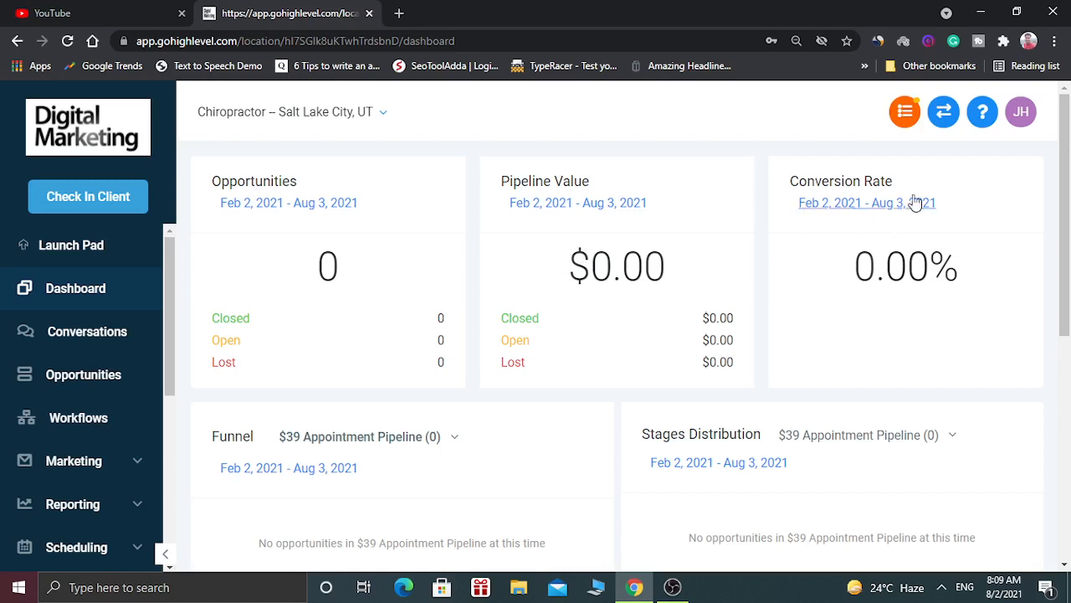
Scroll past the dashboard's zero-value metrics and go to the Opportunities board.
mouse_move(1068, 203)
mouse_down()
mouse_move(1070, 447)
mouse_move(1070, 188)
mouse_up()
click(117, 380)
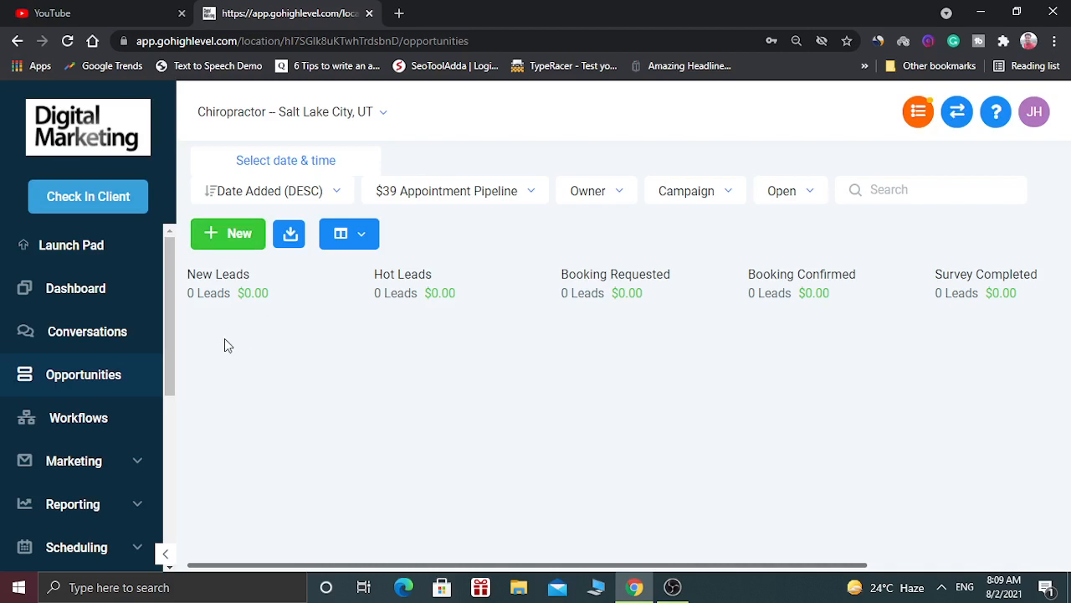
Start a new opportunity and enter the contact's name, e-mail address and phone number.
click(241, 234)
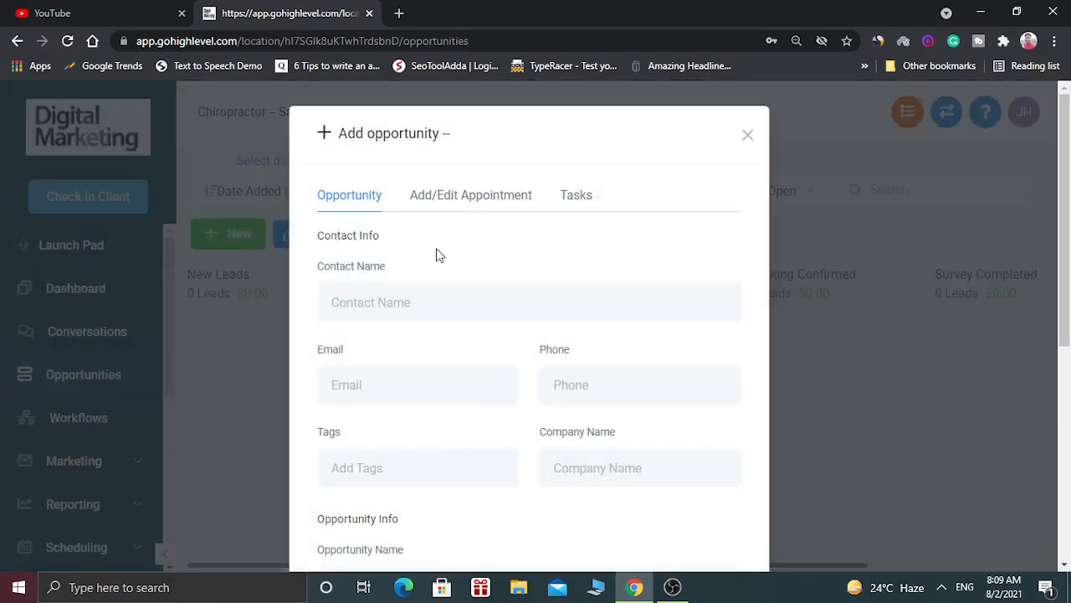
click(429, 311)
text(Jason)
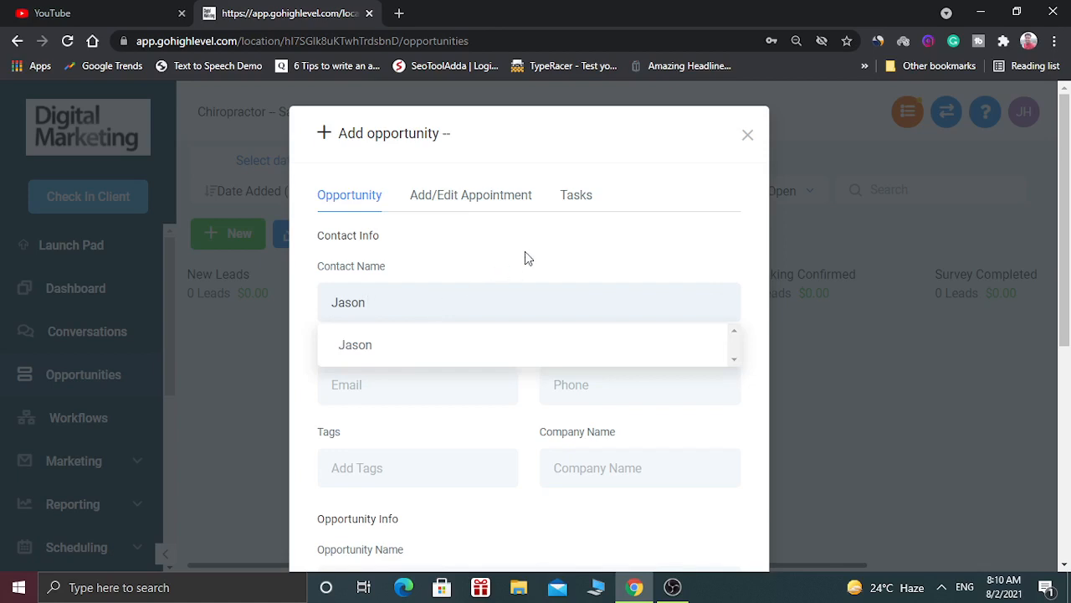
click(469, 345)
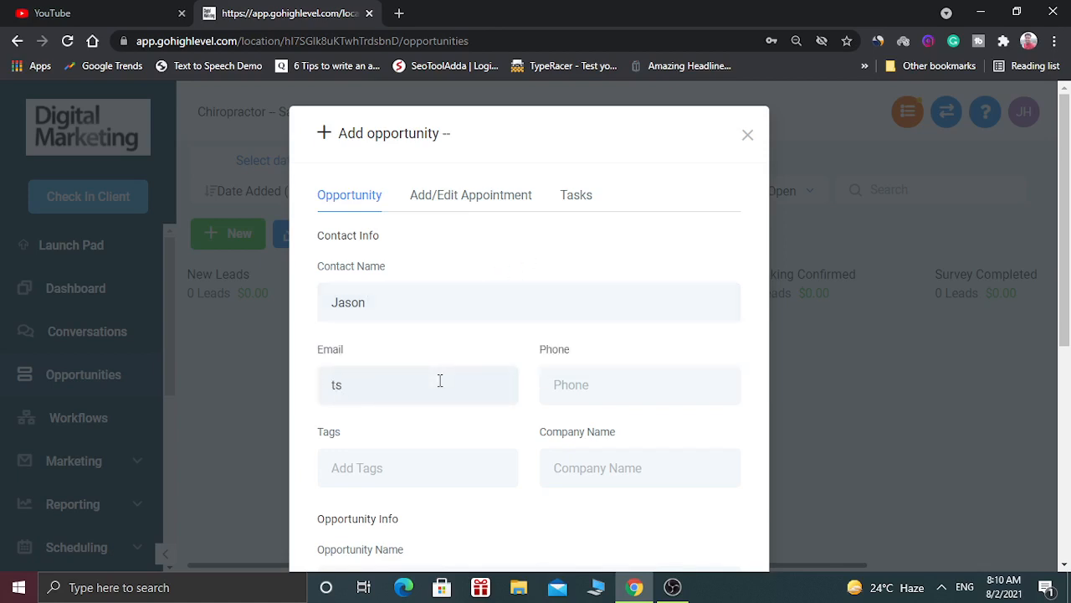
click(565, 384)
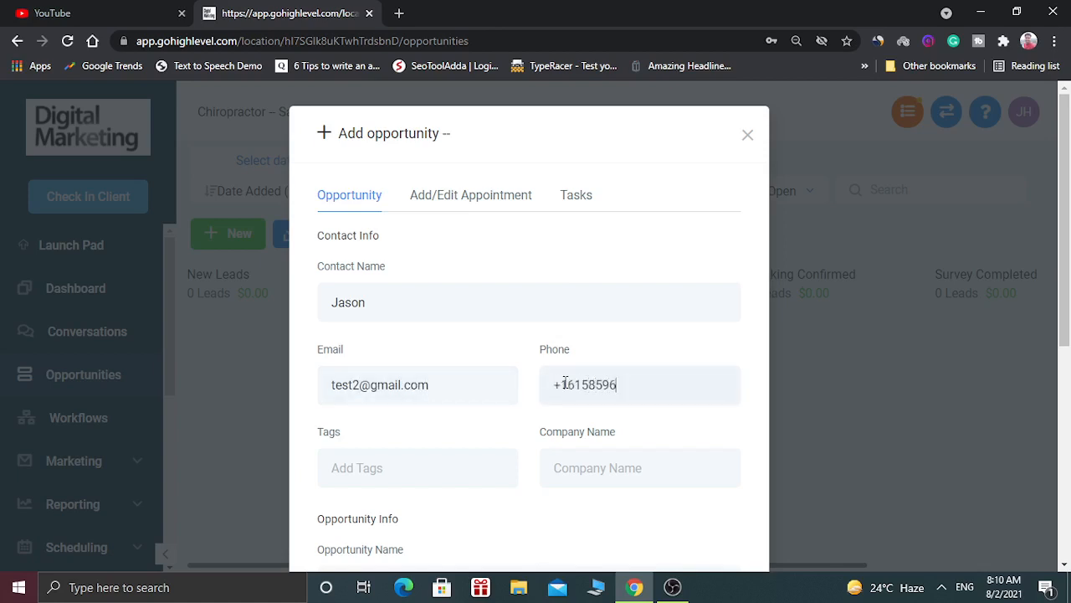
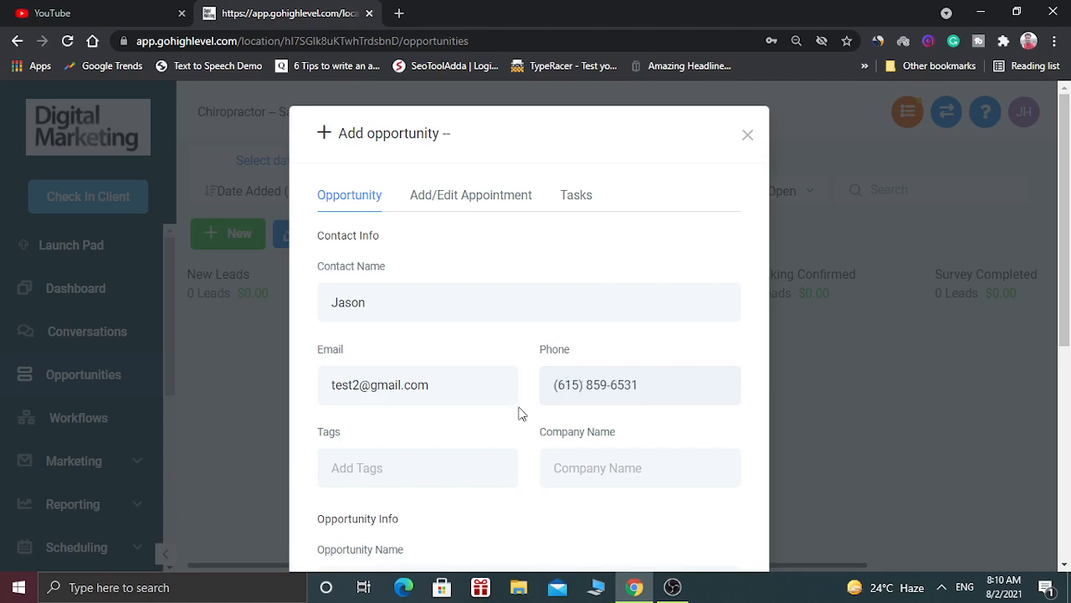
Tag the contact 'new' and set the company name to 'New company'.
click(422, 457)
text(new)
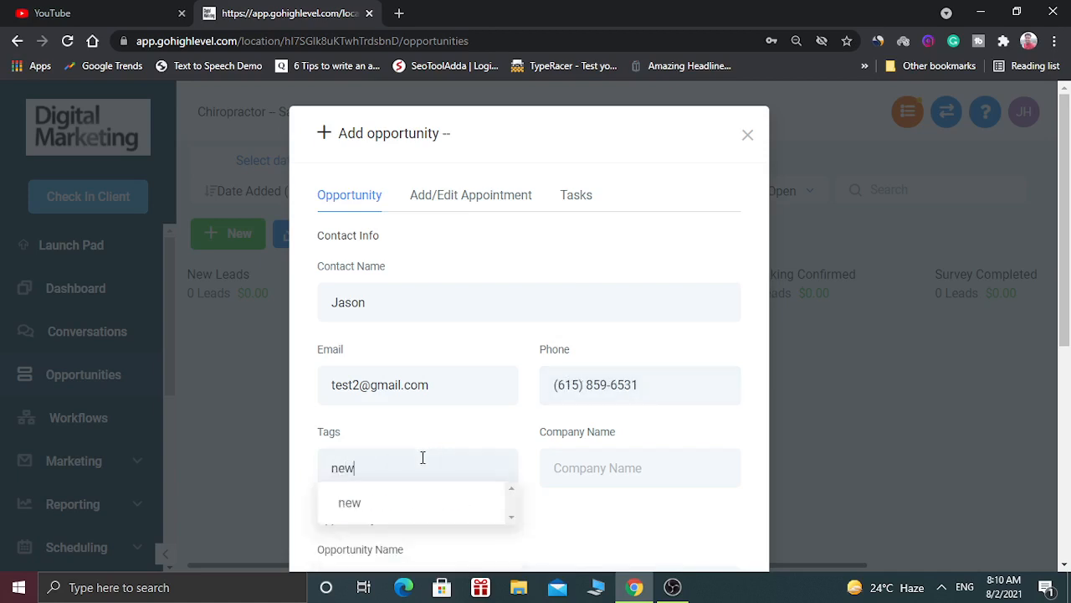
click(384, 506)
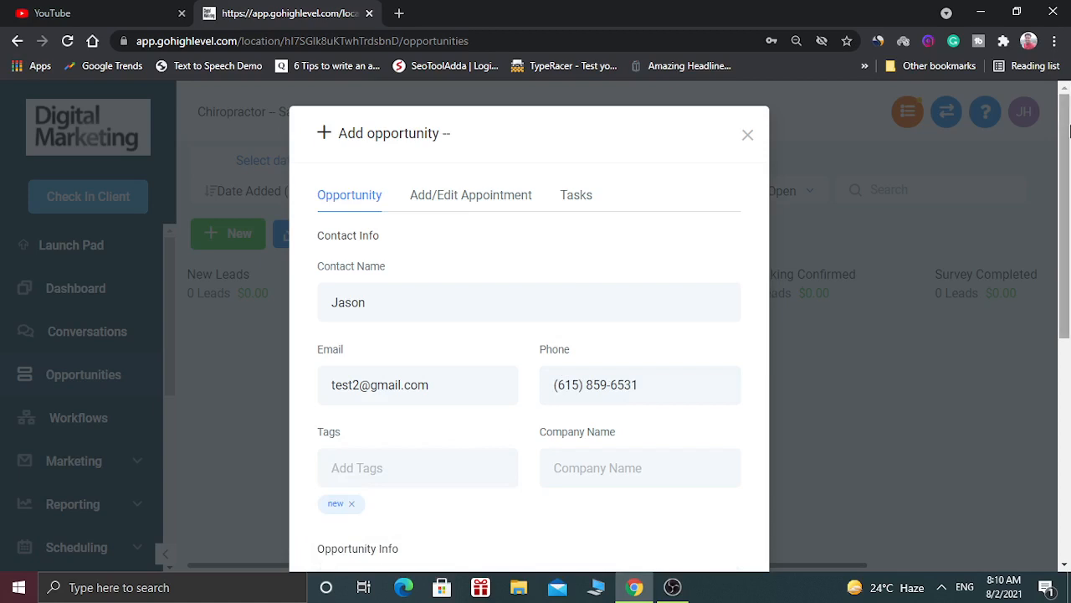
scroll(616, 311, down, 1)
click(565, 382)
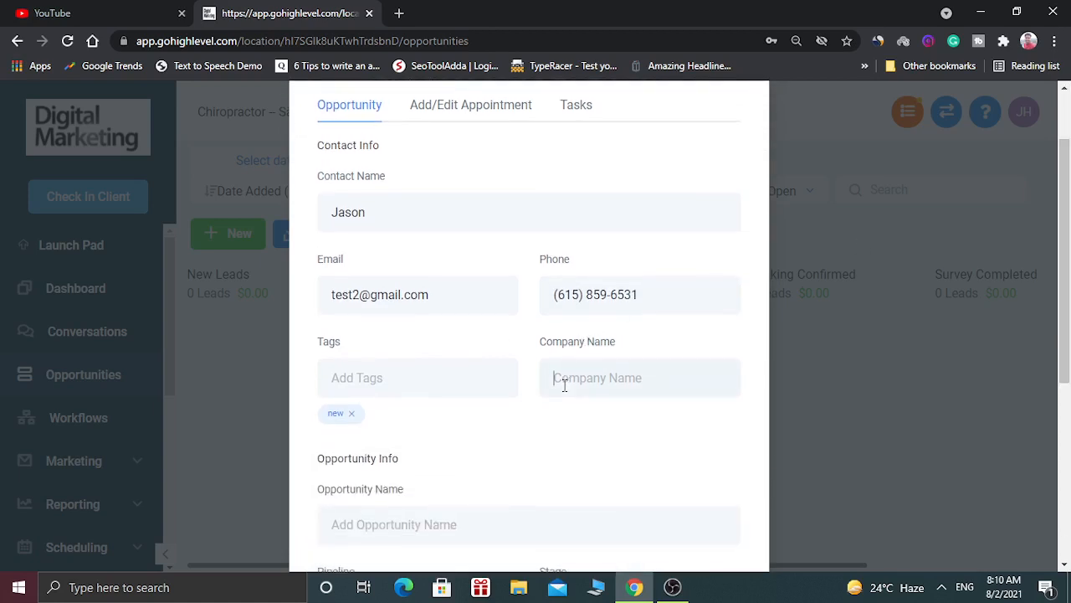
text(New company)
Name the opportunity 'New opportunity'.
scroll(606, 370, down, 1)
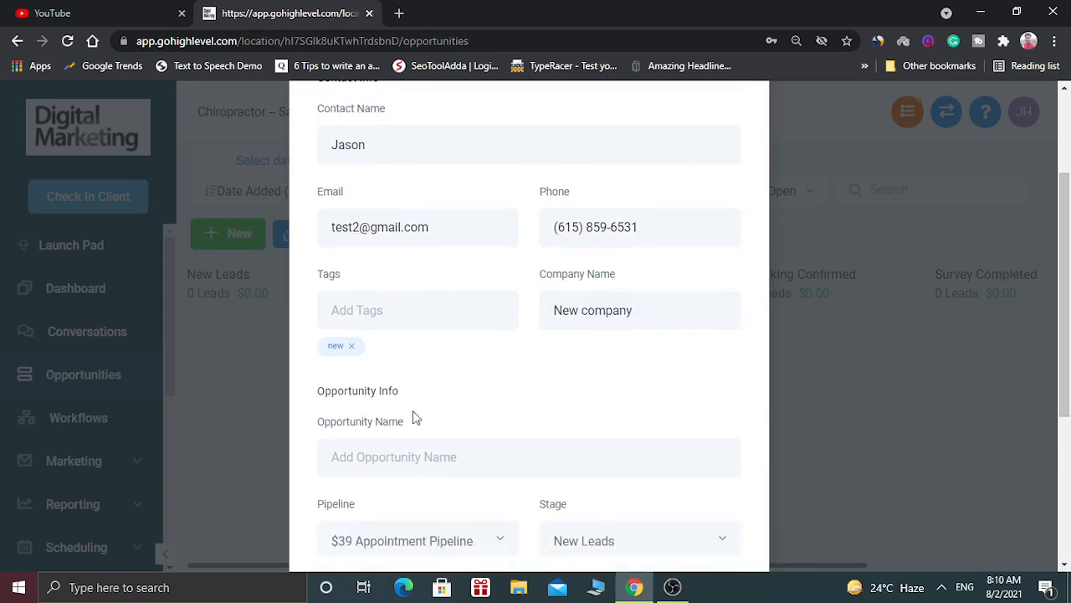
click(394, 441)
text(New opportunity)
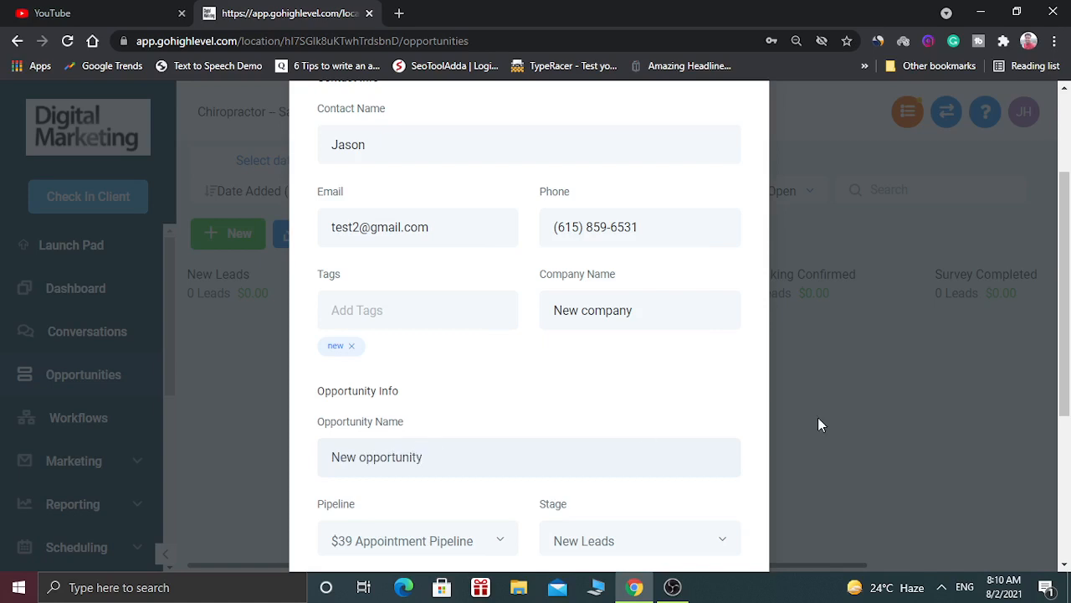
scroll(457, 462, down, 3)
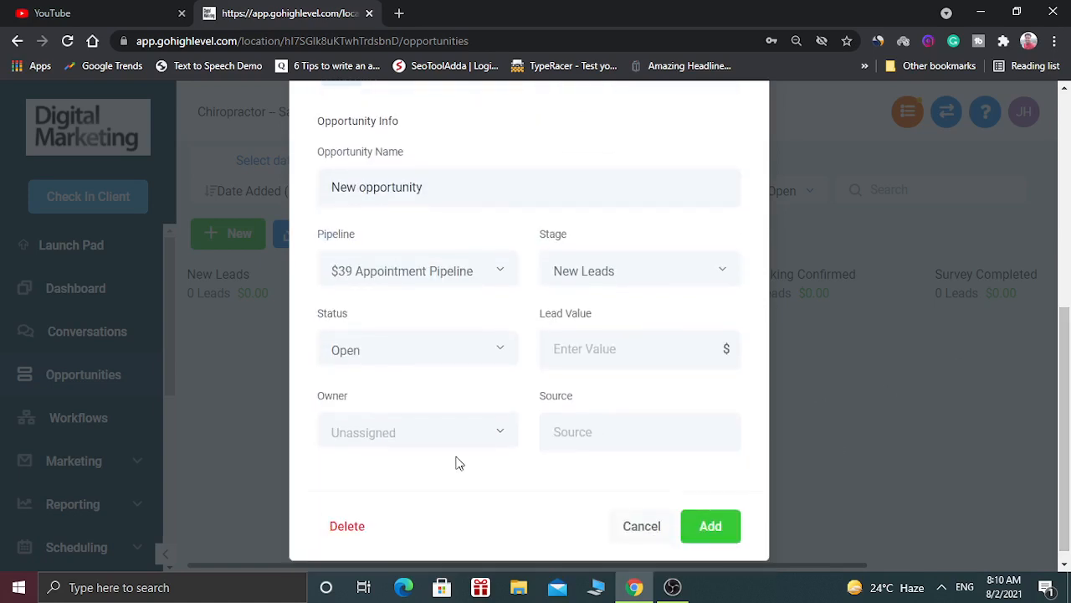
Set the pipeline to $39 Appointment Pipeline, stage to New Leads and status to Open.
click(435, 275)
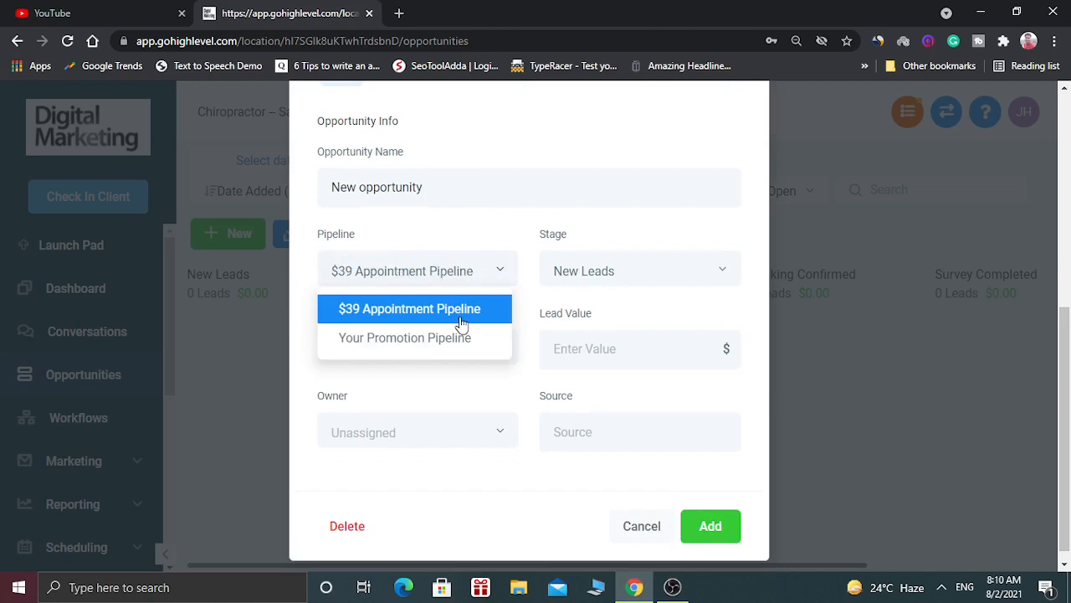
click(661, 246)
click(603, 278)
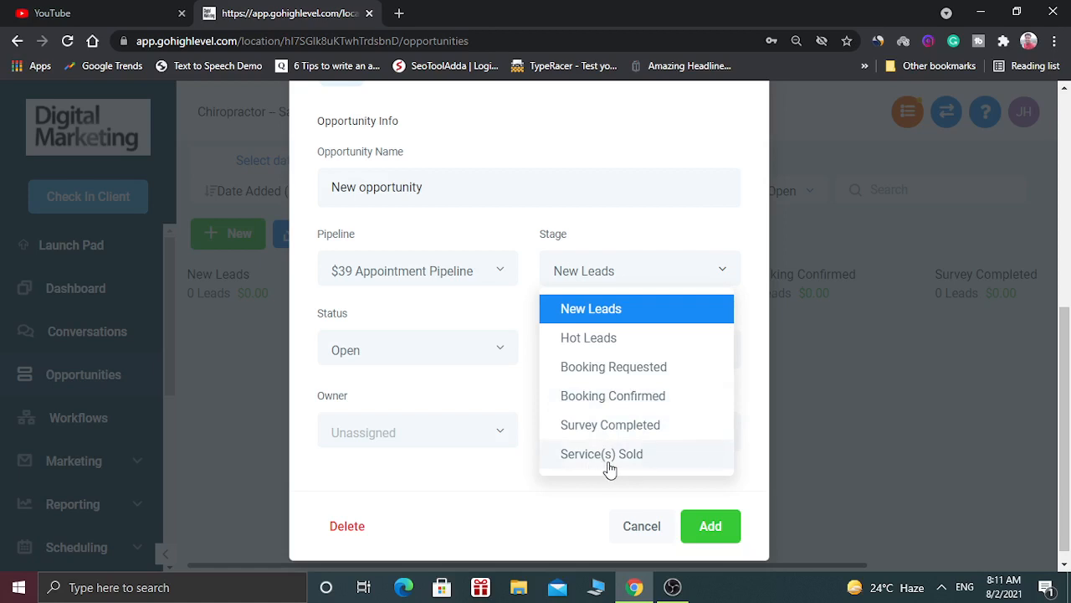
click(655, 233)
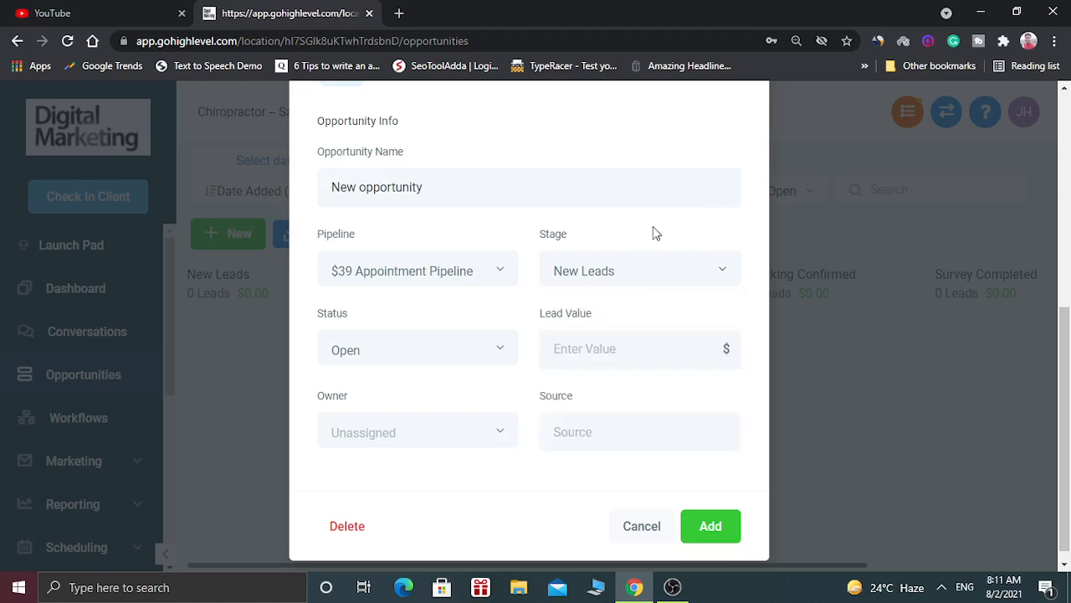
click(390, 347)
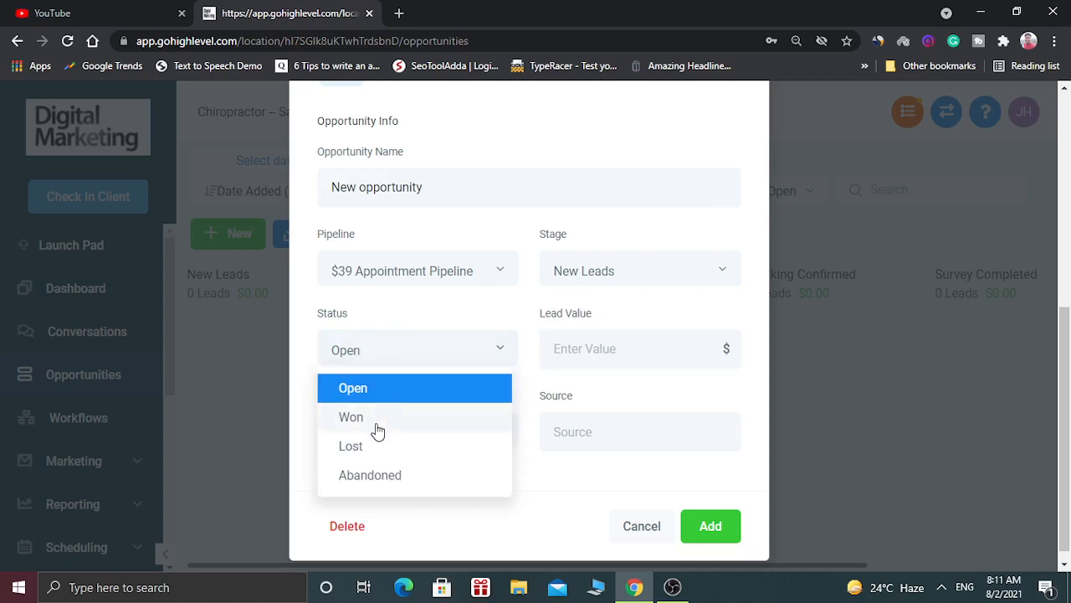
click(474, 317)
Enter a lead value of 100 and Facebook as the source.
click(588, 343)
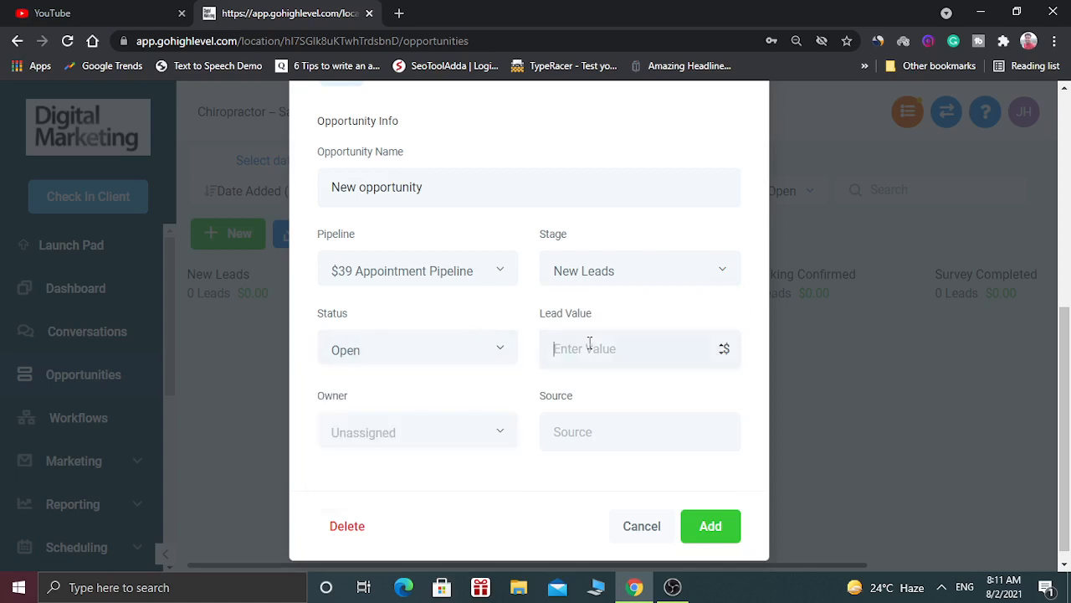
text(100)
click(479, 427)
click(585, 435)
text(Face)
text(book)
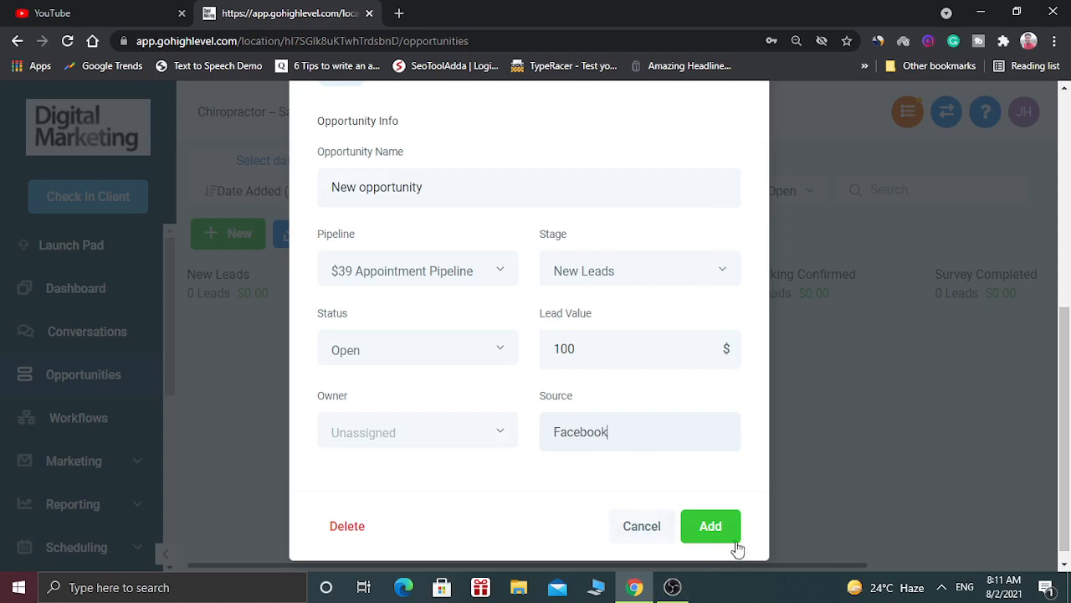
Save the opportunity, drag its card via Hot Leads and Booking Requested back to New Leads.
click(710, 527)
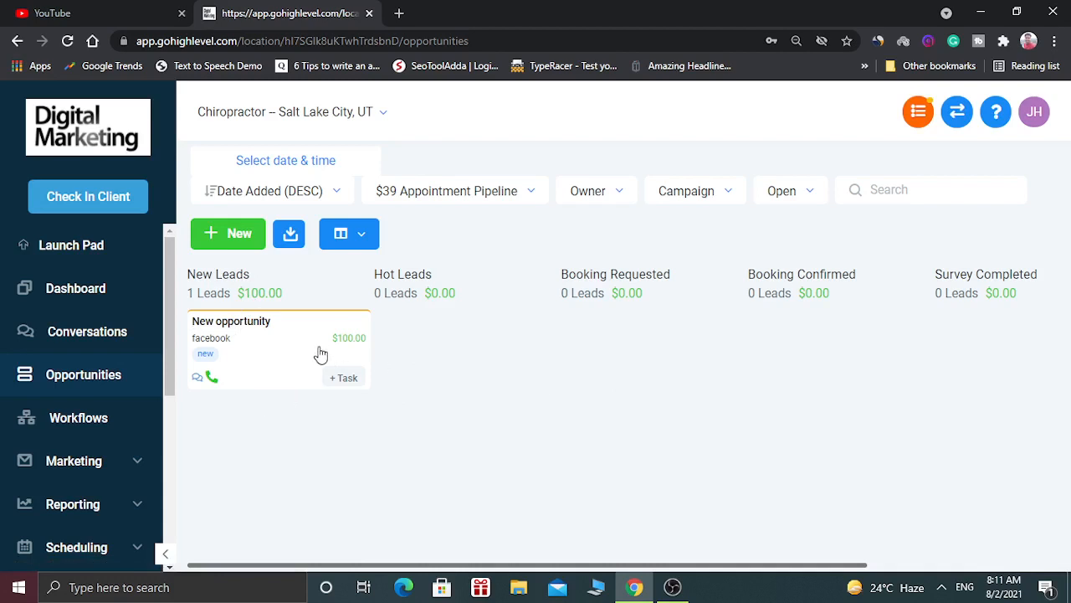
drag(321, 354, 434, 342)
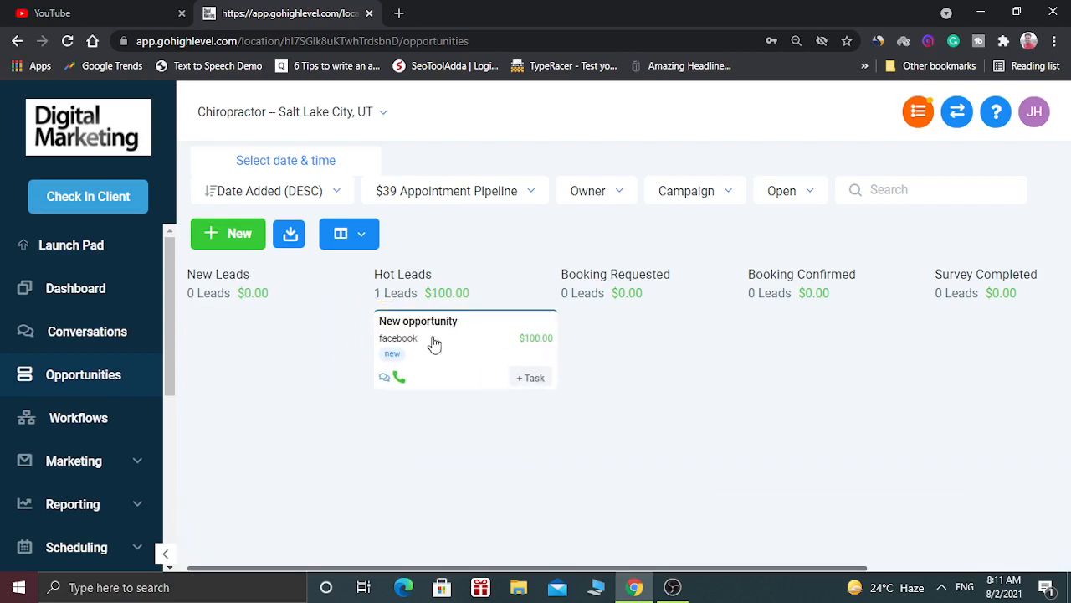
drag(511, 346, 598, 335)
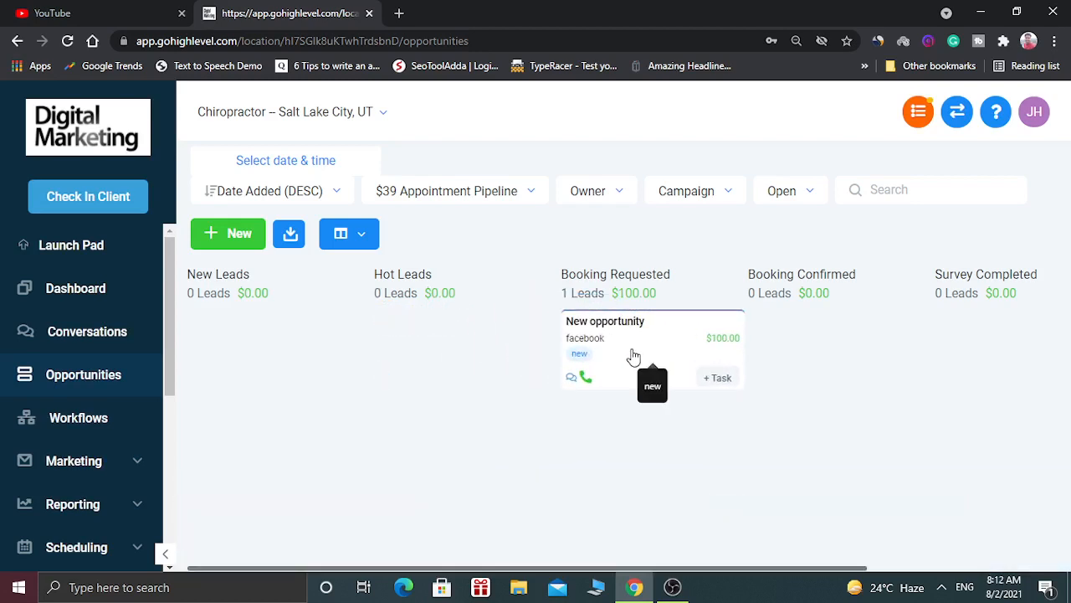
drag(667, 359, 327, 362)
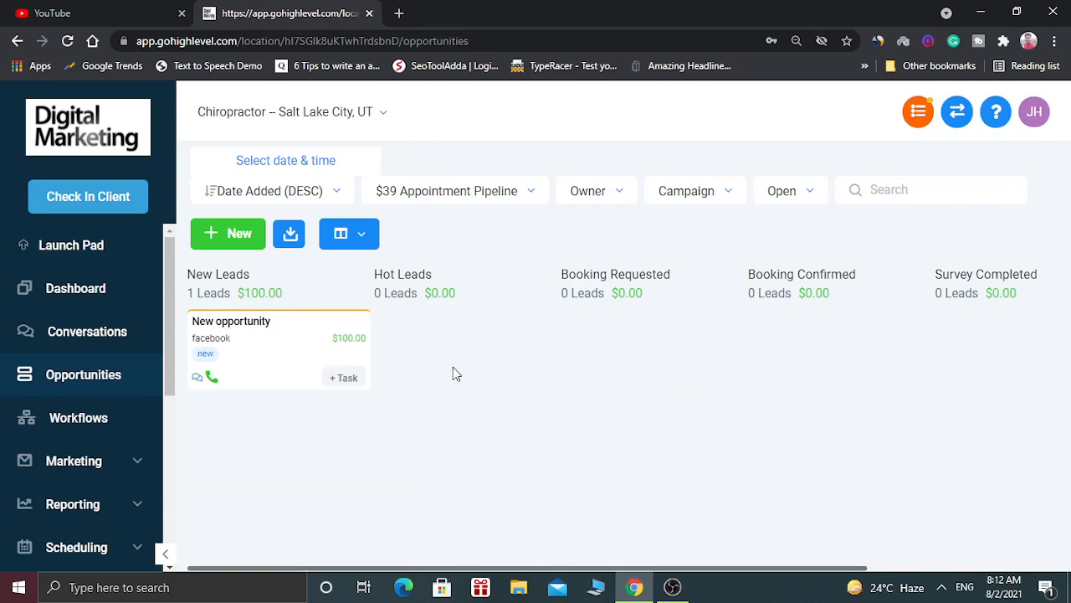
click(105, 300)
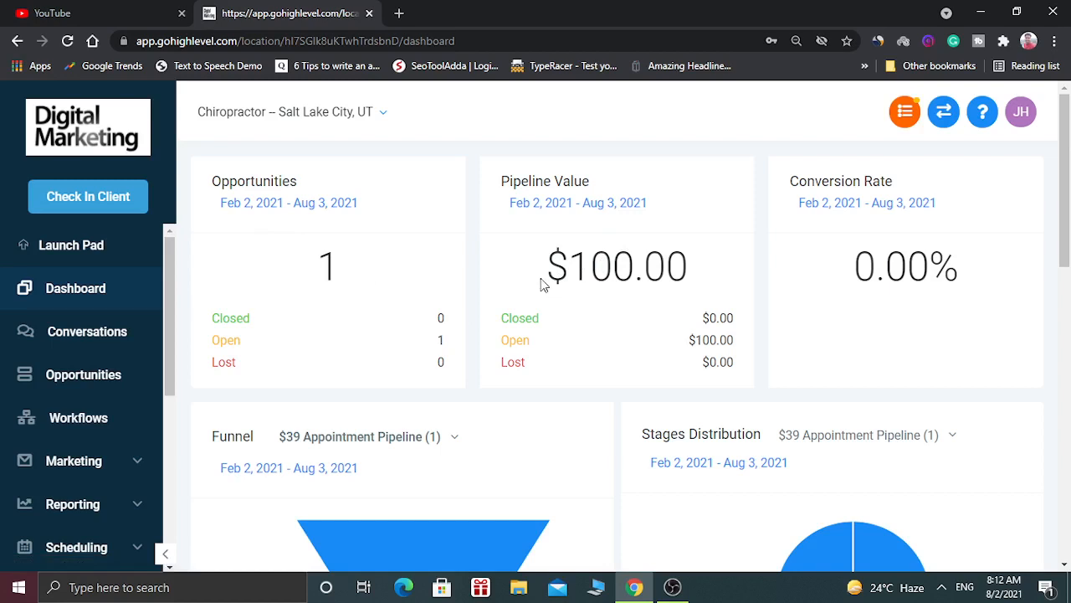
Check the $100.00 pipeline value and 0.00 conversion rate, then view the Funnel and Stages Distribution charts.
drag(545, 282, 703, 307)
click(850, 288)
drag(834, 266, 927, 280)
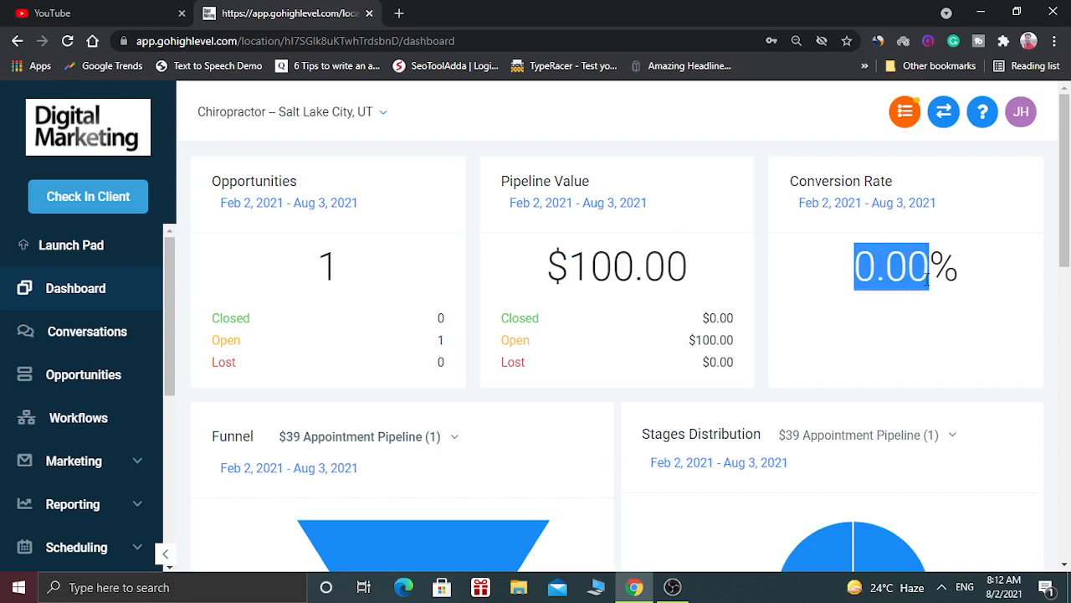
click(973, 303)
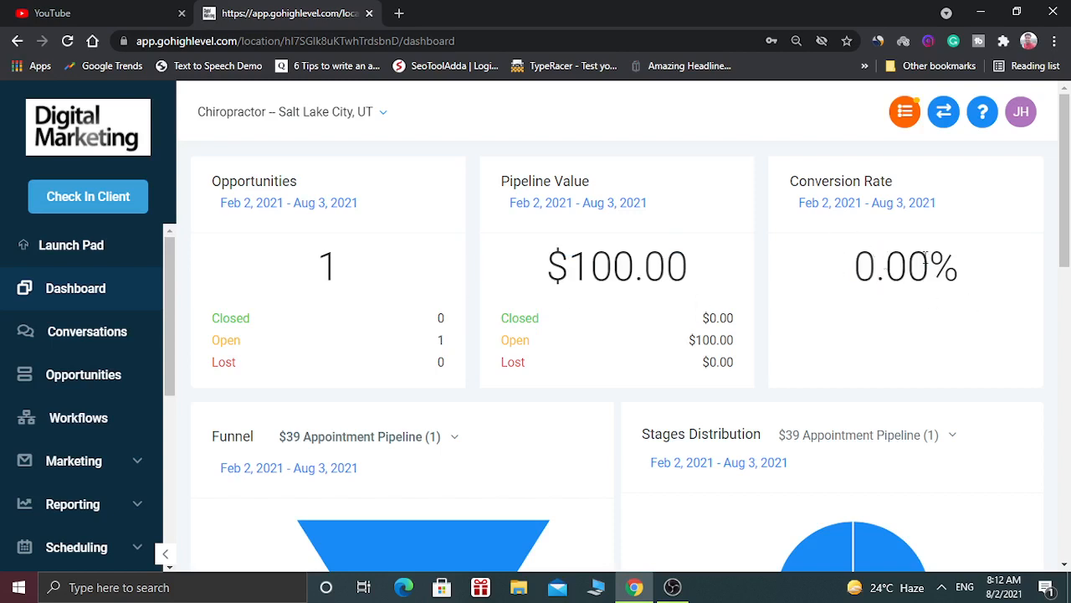
drag(1067, 226, 1068, 285)
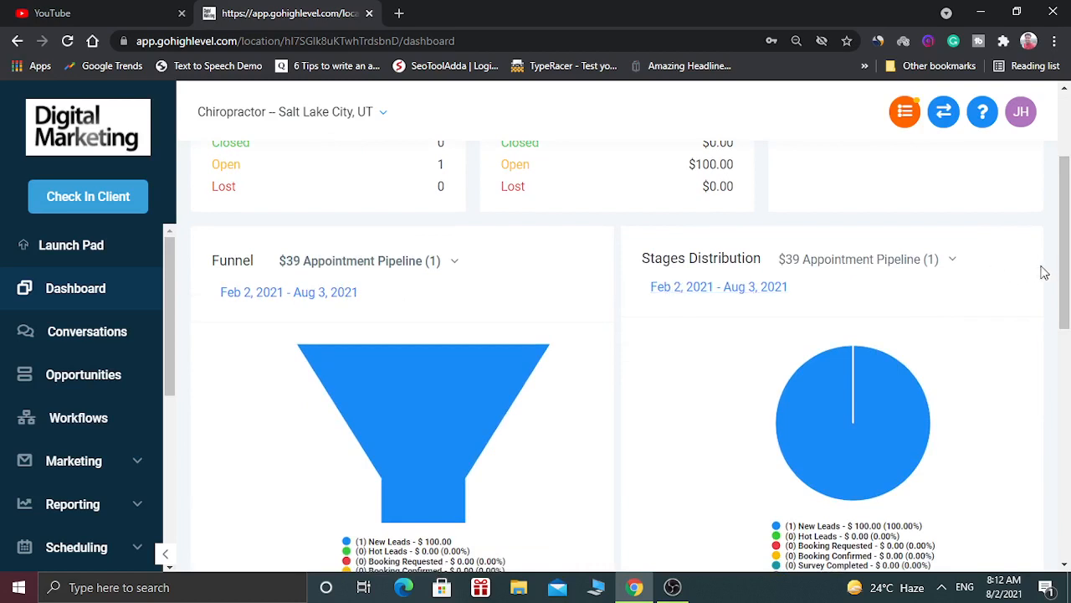
drag(1064, 272, 1065, 297)
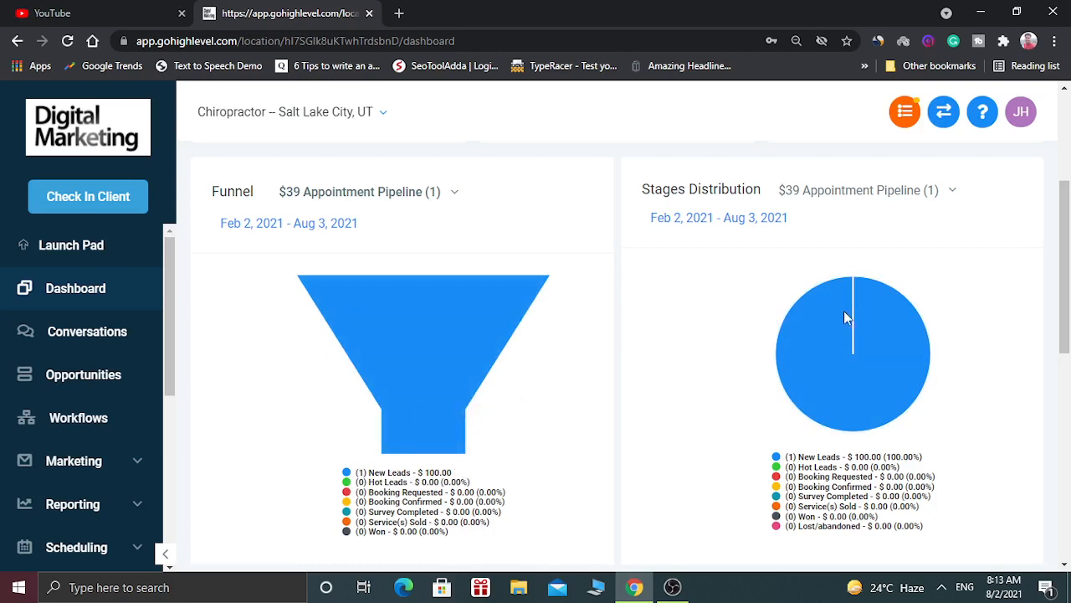
scroll(1068, 310, down, 1)
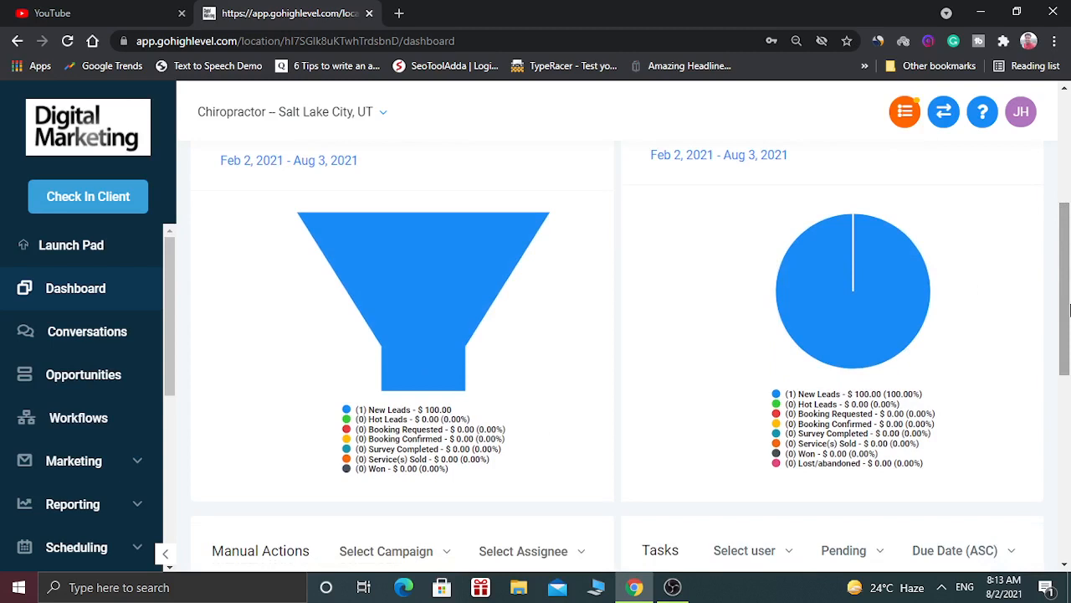
mouse_move(822, 304)
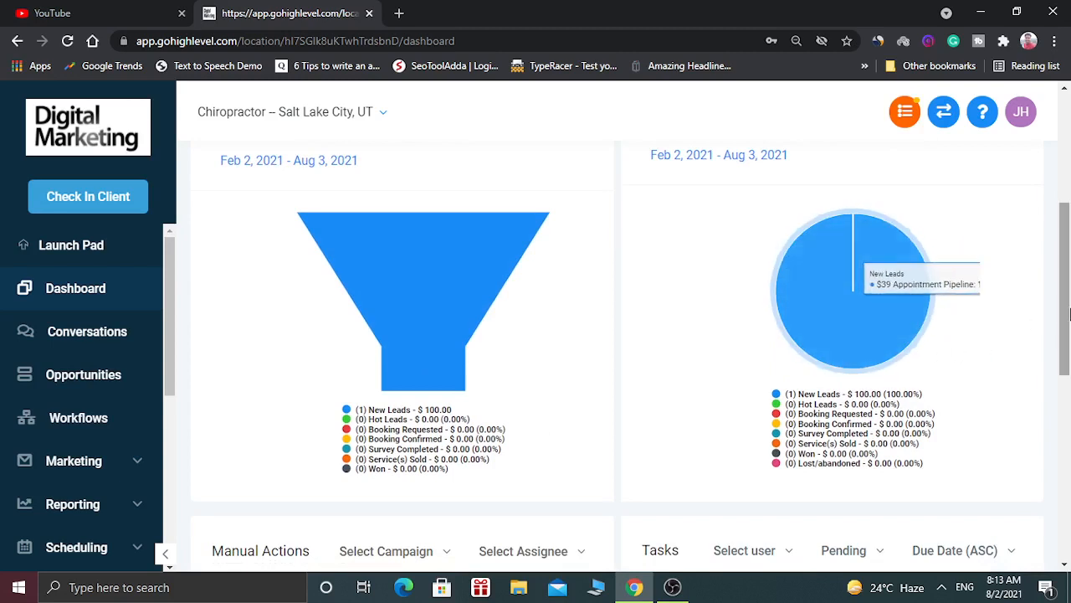
drag(1067, 312, 1068, 499)
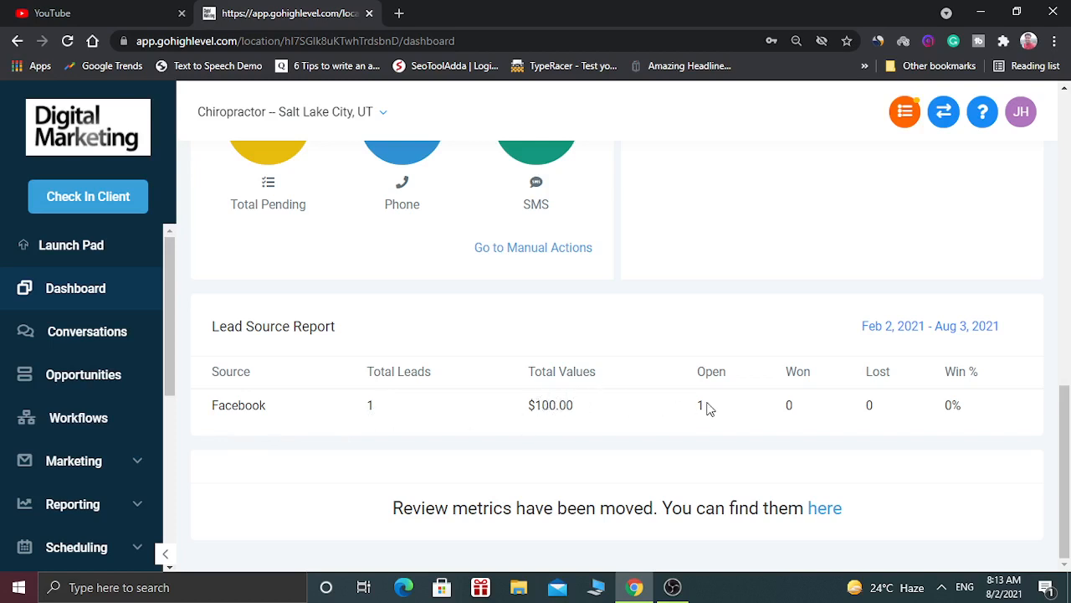
drag(695, 411, 726, 410)
drag(787, 405, 878, 418)
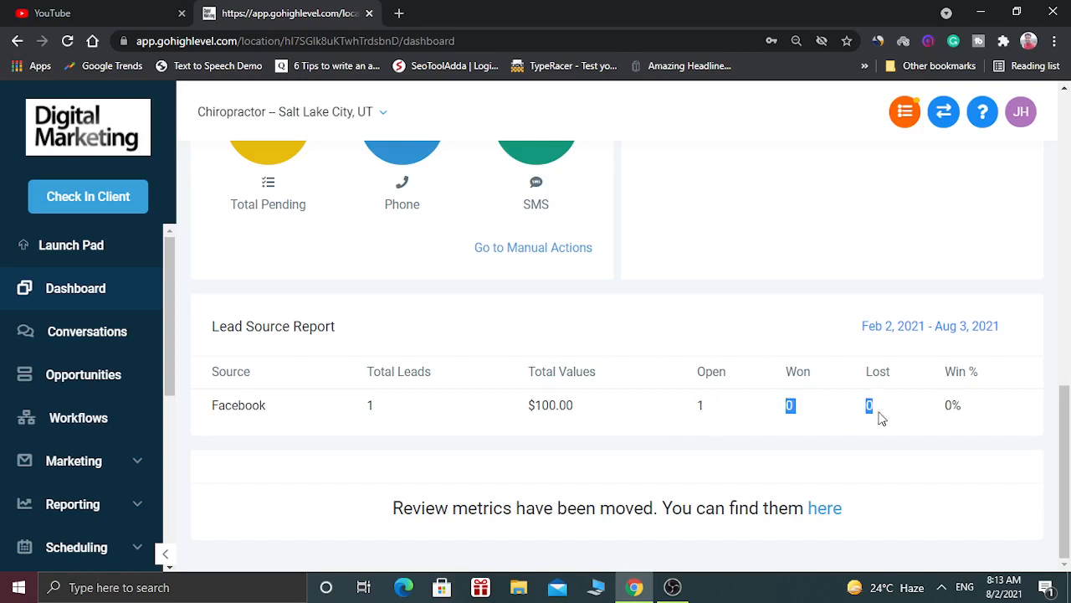
click(954, 408)
drag(1064, 456, 1069, 162)
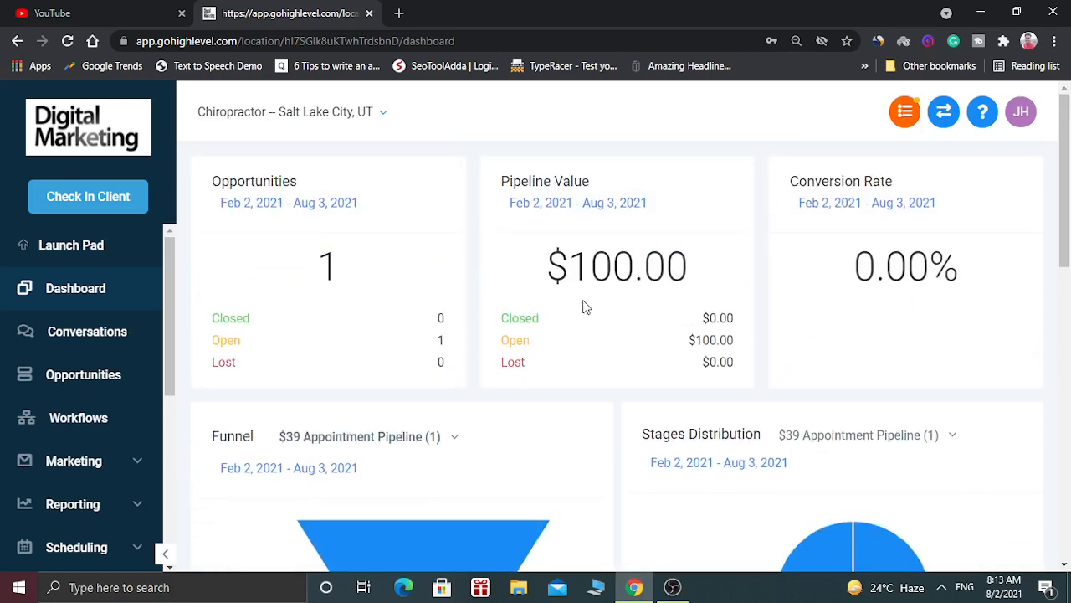
drag(542, 272, 695, 278)
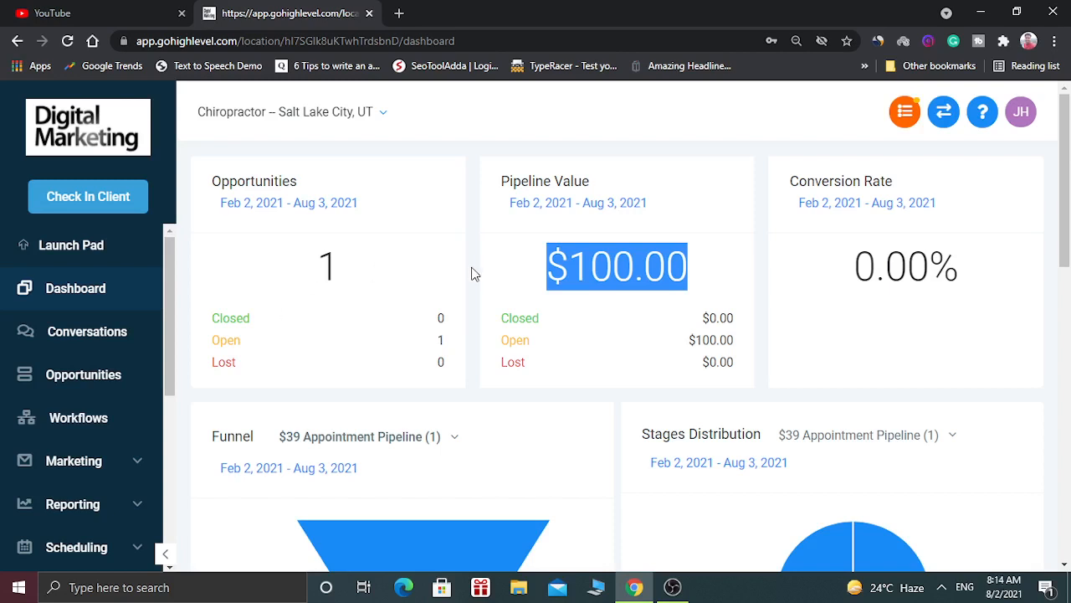
click(401, 267)
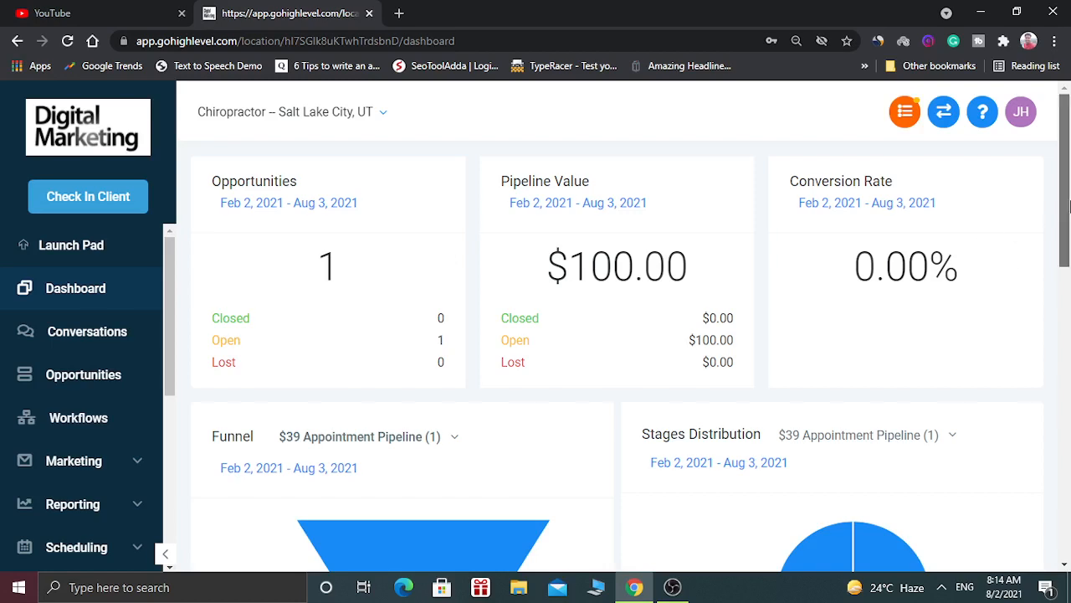
scroll(1069, 244, down, 2)
scroll(1069, 245, up, 2)
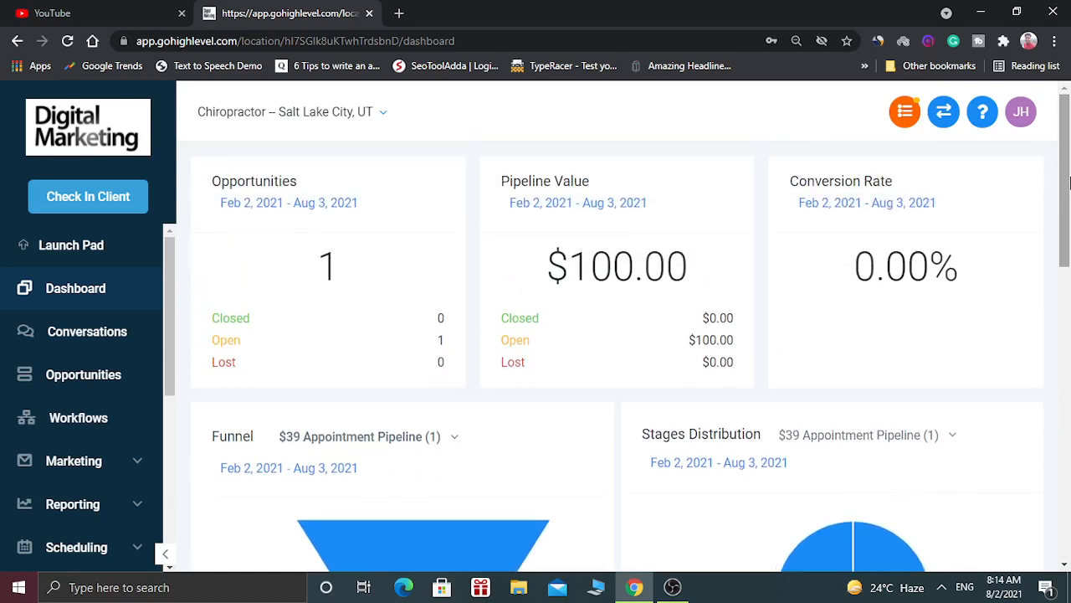